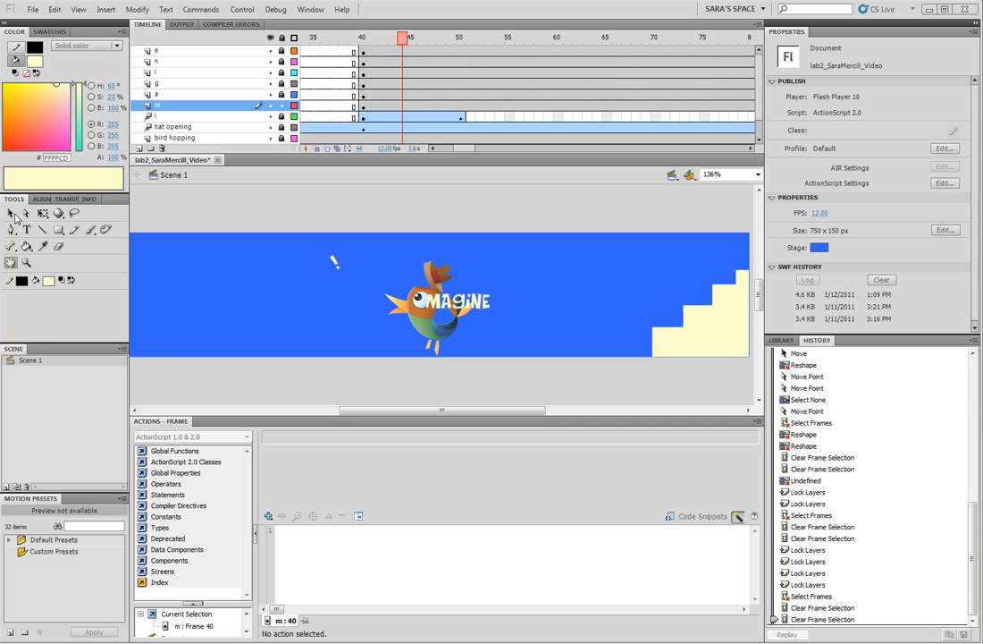
- Move the letter M onto the bird's head at about X 343.65, Y 71.4, and shift its keyframe to frame 45
click(12, 214)
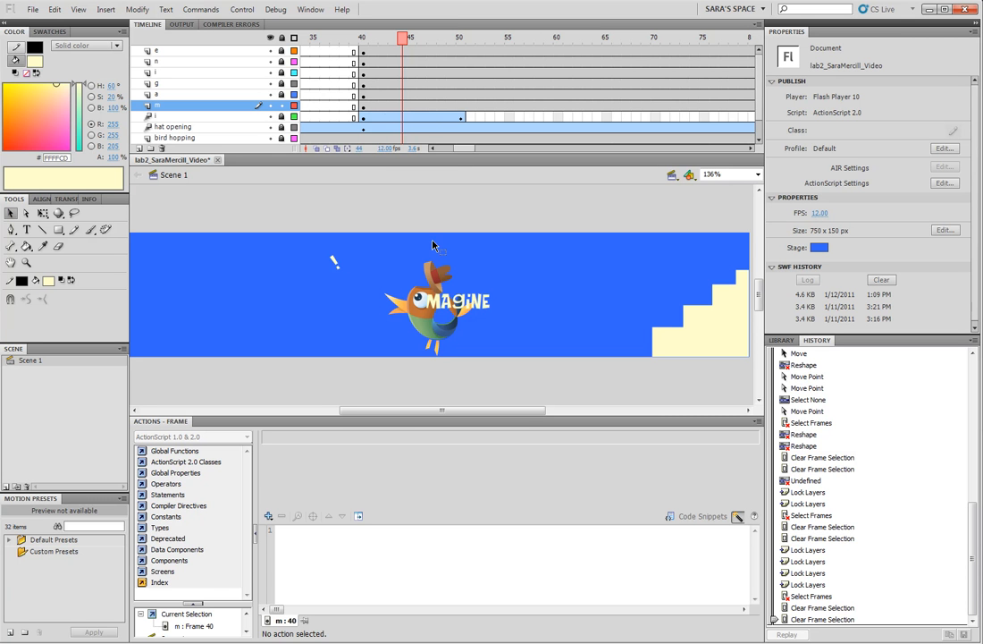
drag(444, 310, 432, 317)
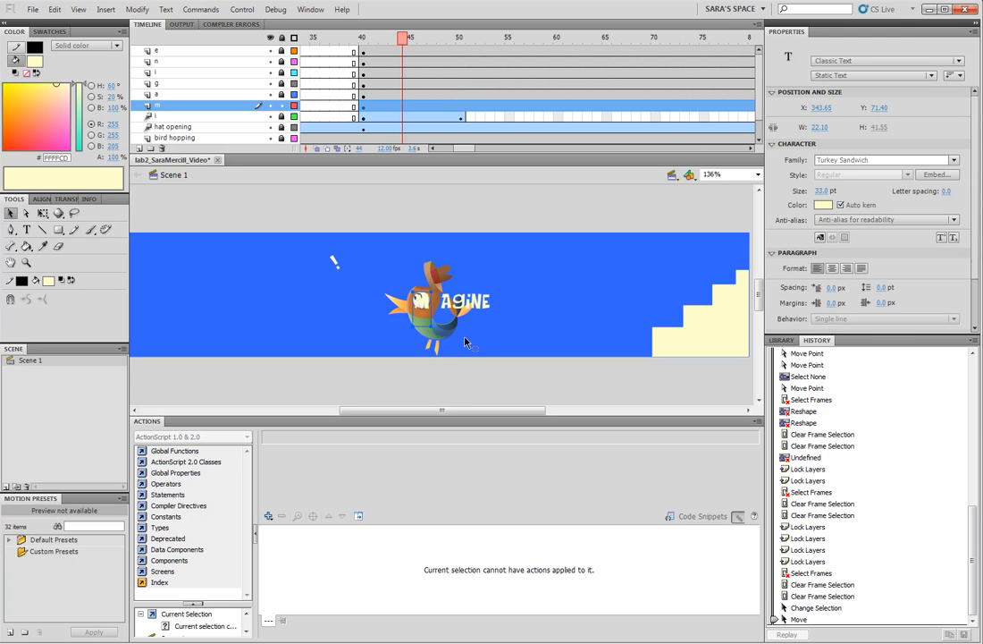
click(365, 107)
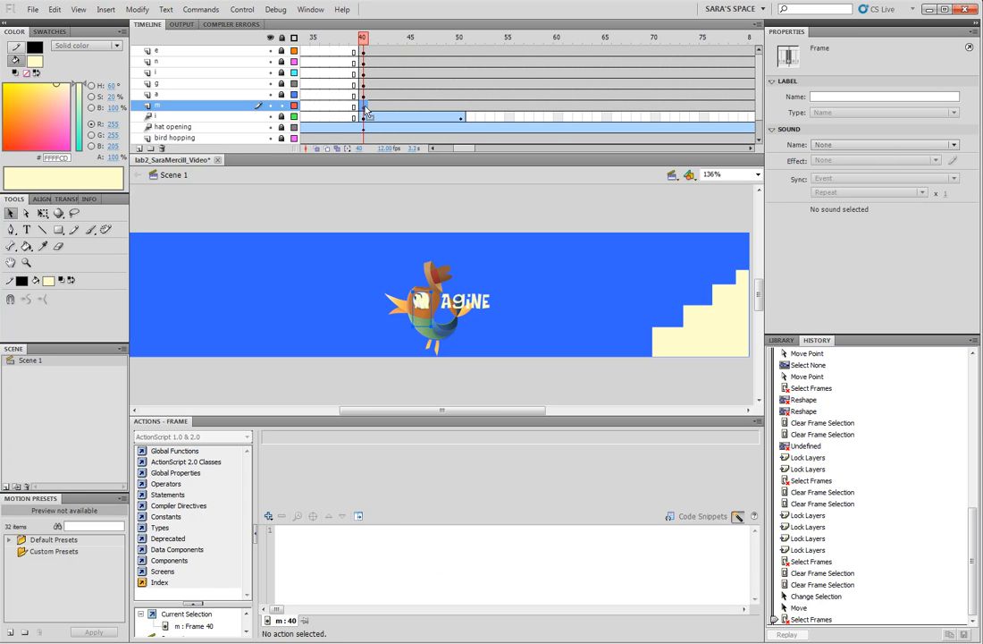
drag(365, 108, 412, 107)
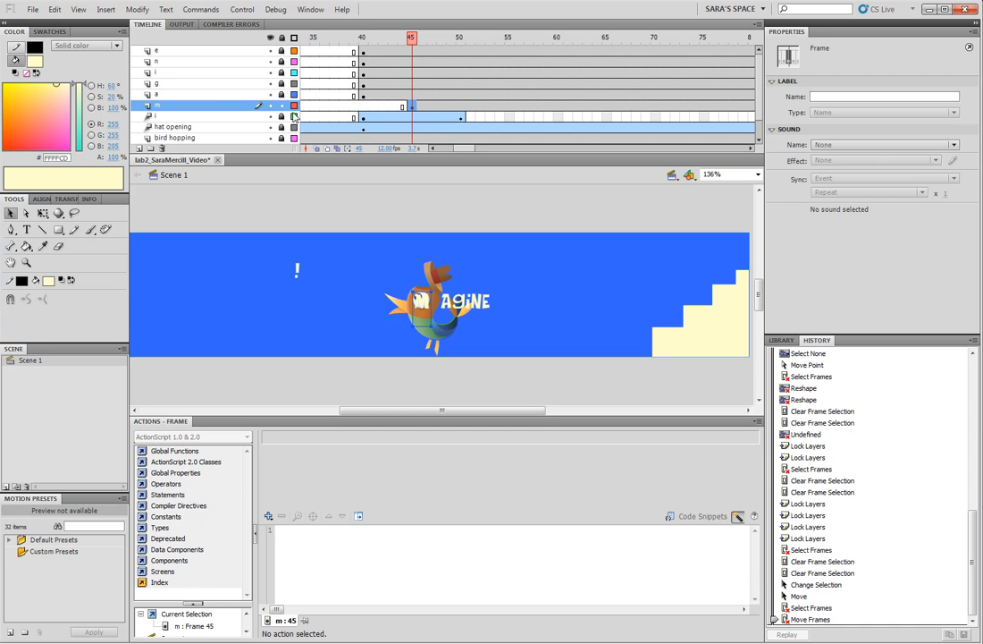
- Create a motion tween on the m layer and shorten its span to end at frame 55
click(116, 11)
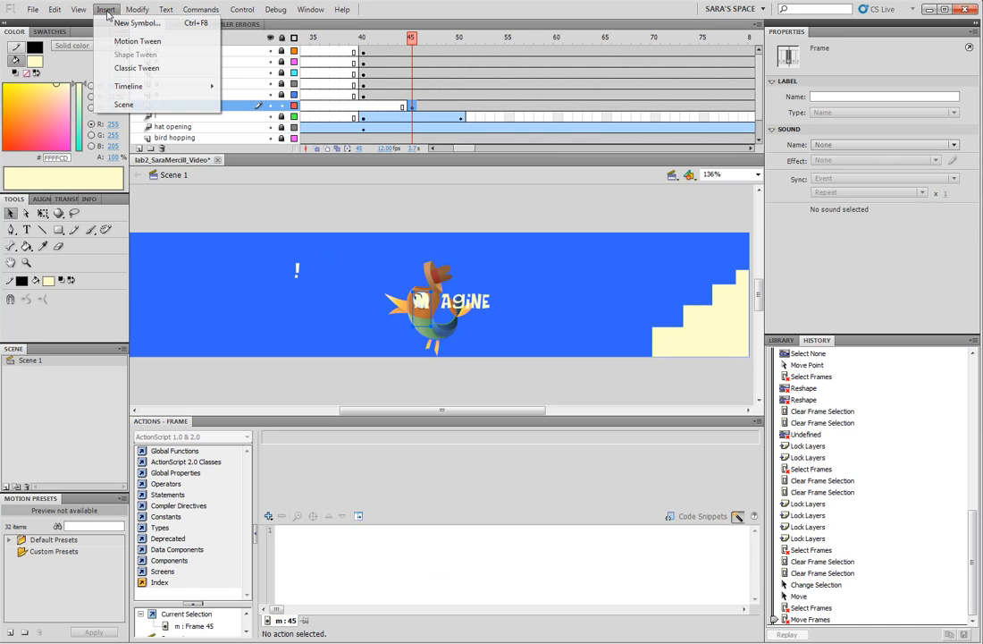
click(134, 43)
drag(465, 151, 481, 151)
drag(669, 106, 519, 101)
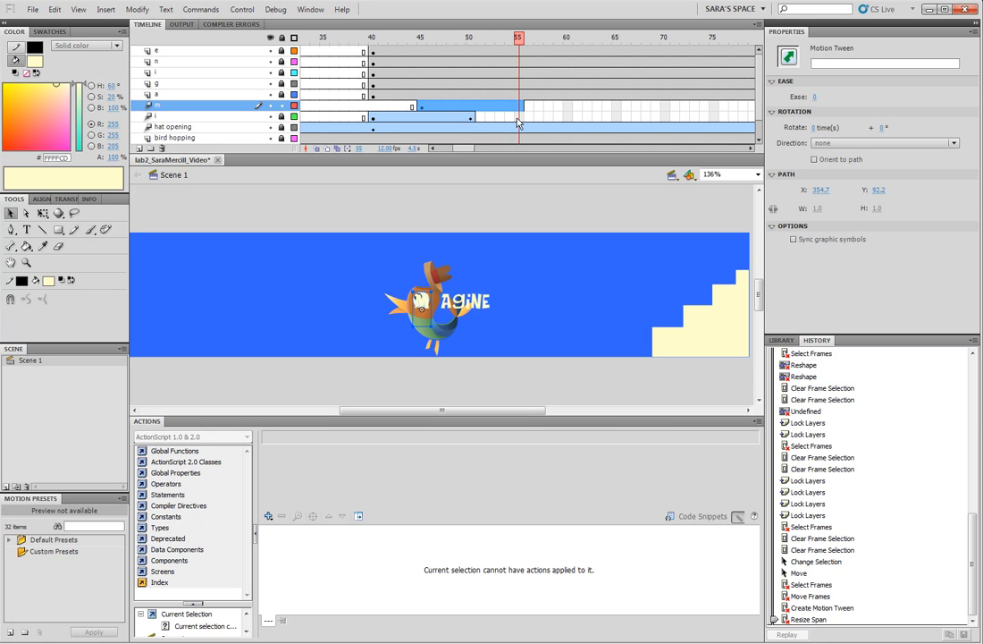
- Extend the tween span of the i layer below the m layer to frame 100
drag(472, 410, 483, 410)
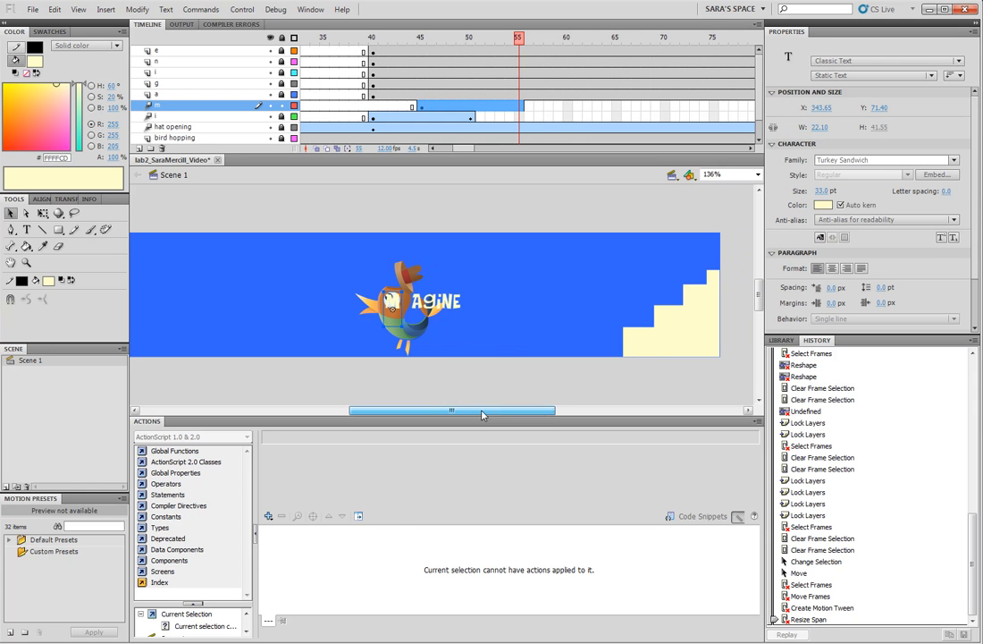
drag(464, 148, 480, 149)
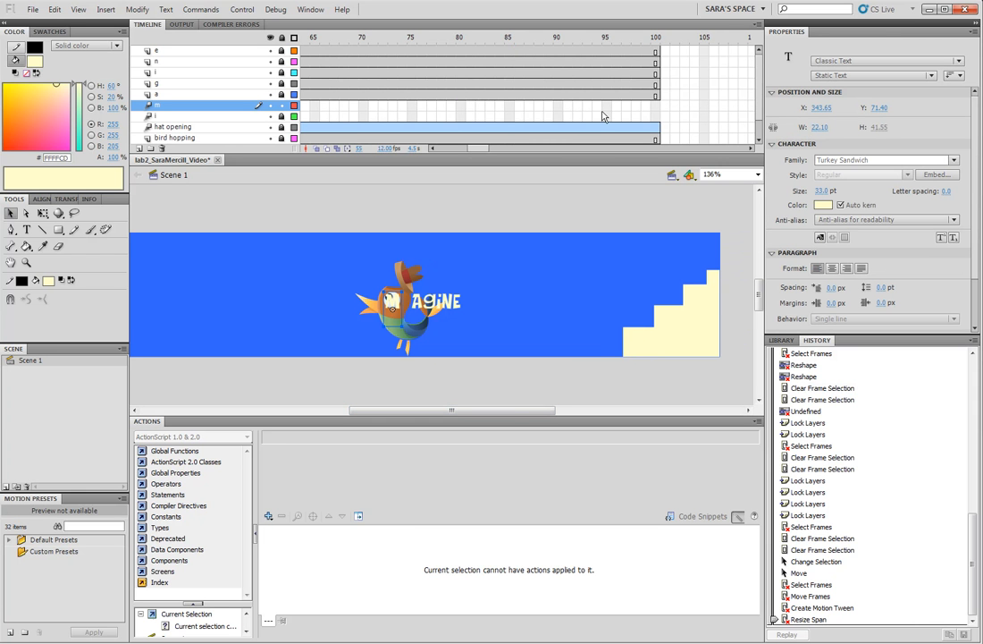
click(655, 116)
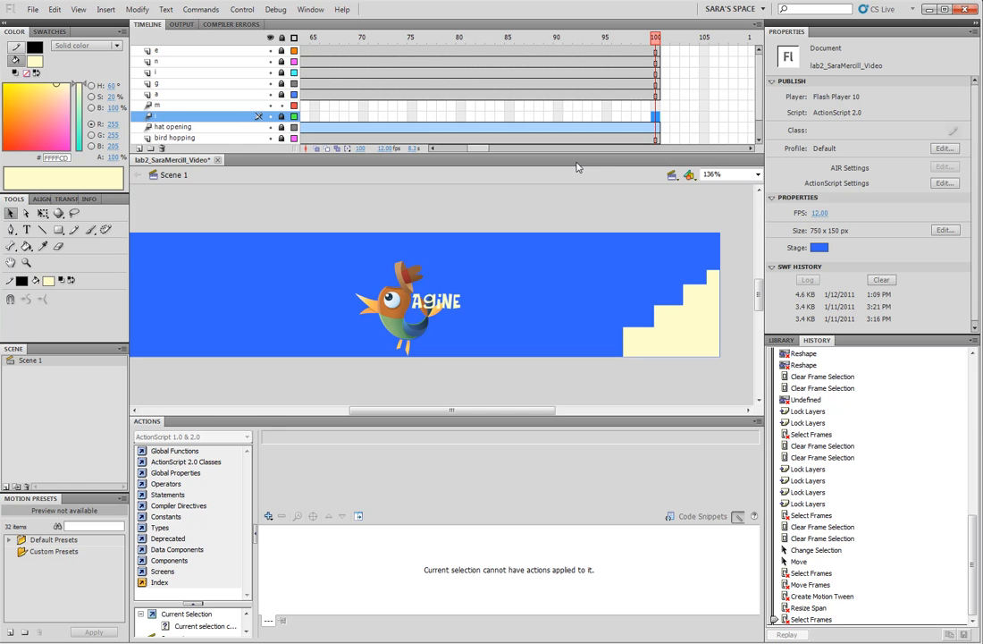
key(F5)
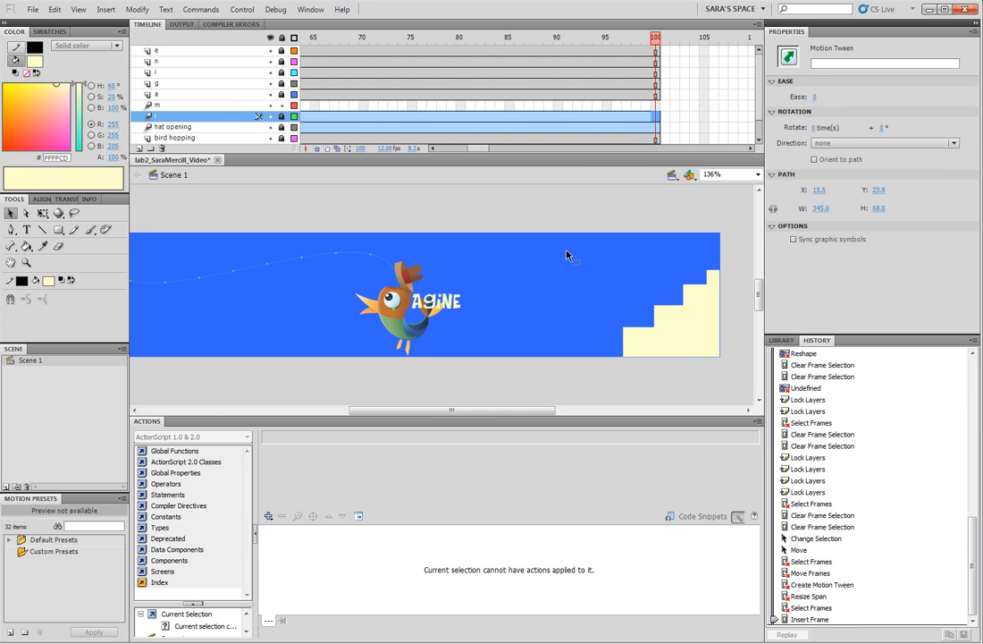
- At frame 55 of the m layer, show the rulers and place a horizontal guide along the base of the letter i
drag(481, 153, 472, 151)
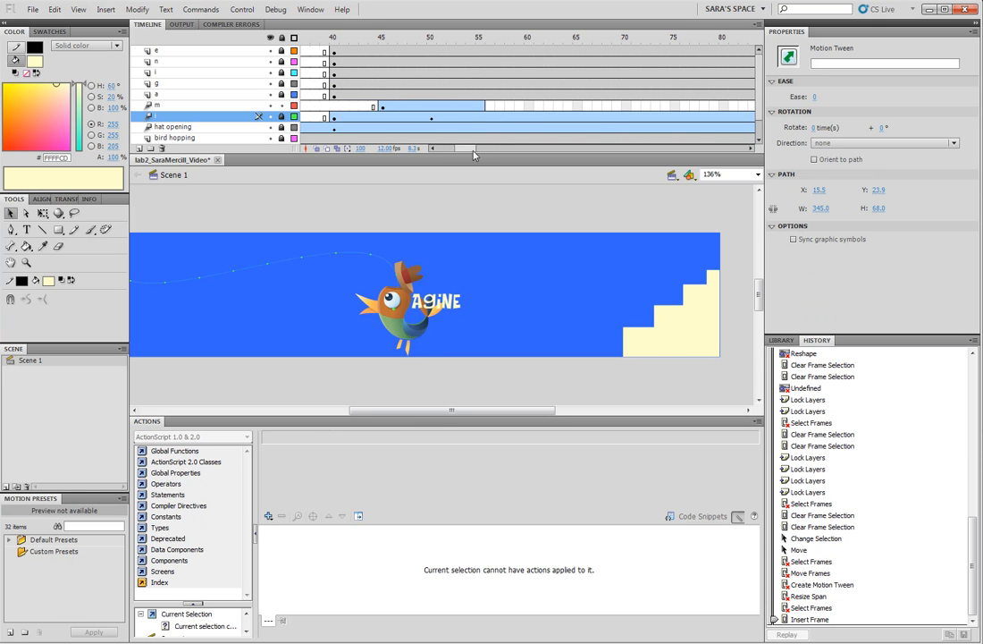
double_click(10, 262)
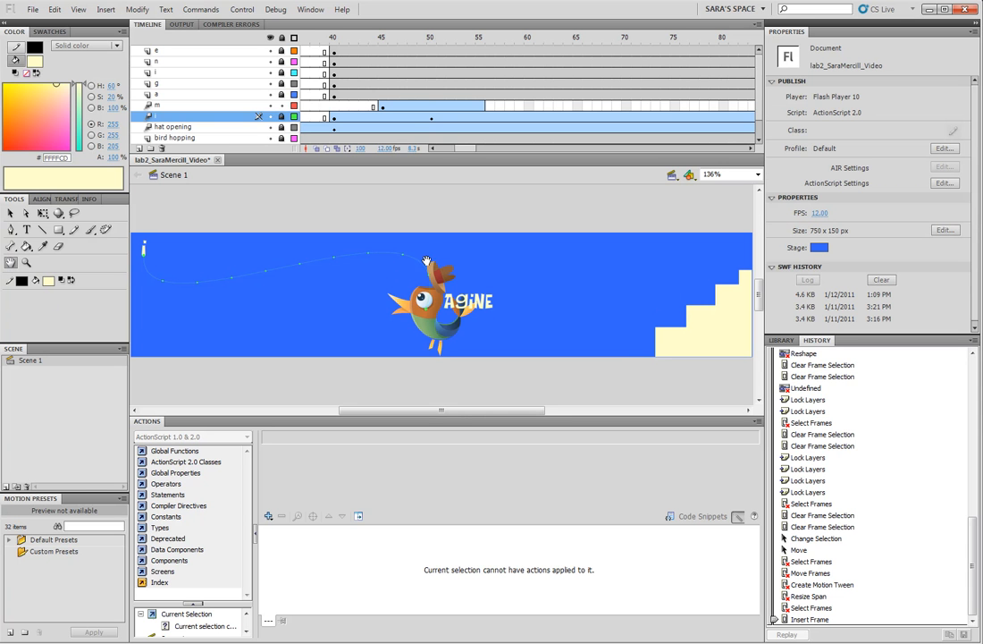
click(481, 105)
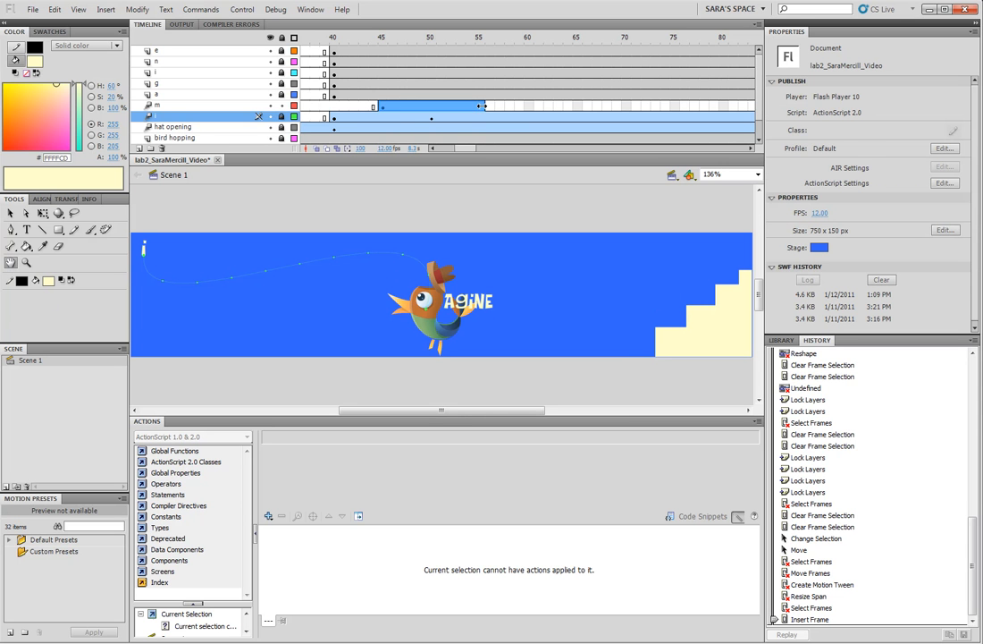
click(482, 106)
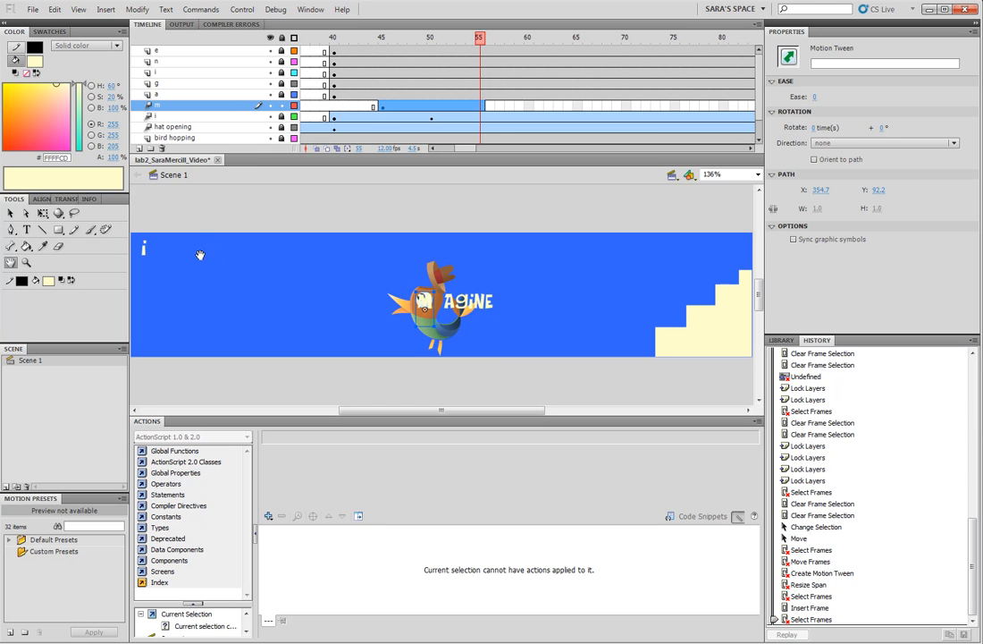
click(82, 10)
click(94, 119)
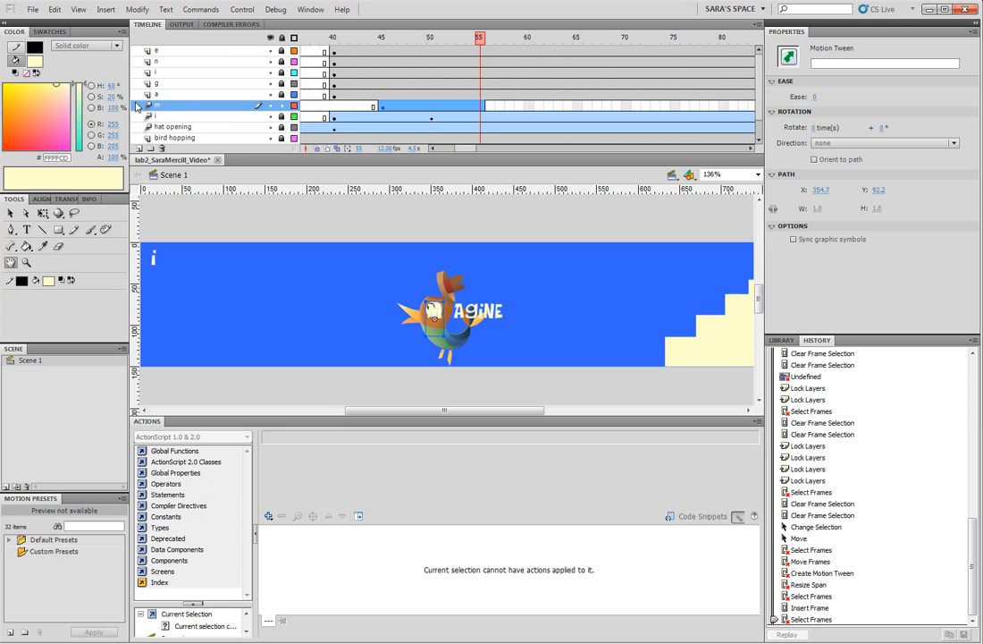
click(10, 213)
drag(254, 244, 252, 266)
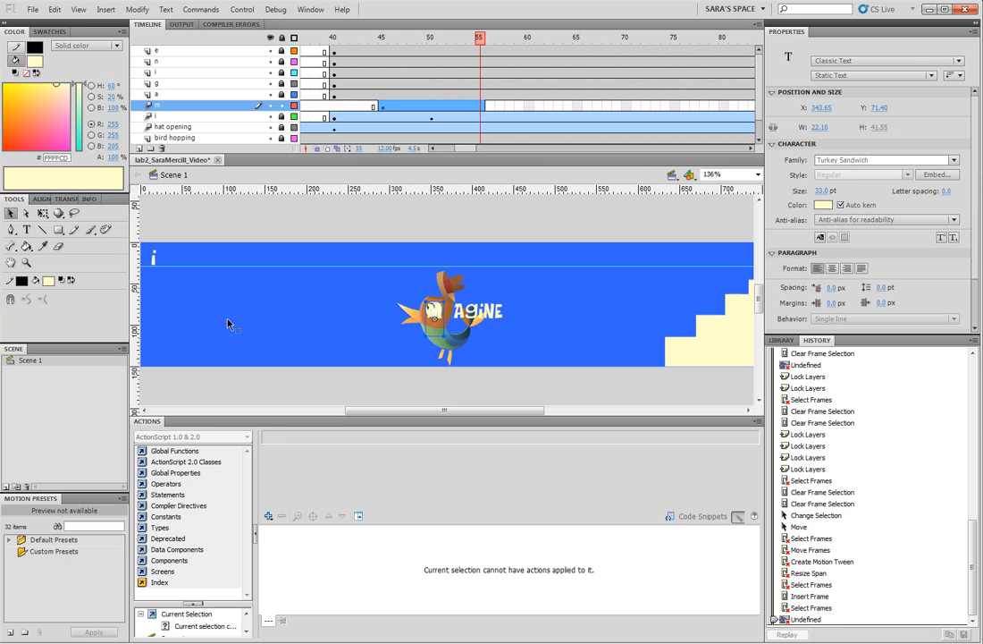
- At frame 55, move the letter M beside the i and rest it on the guide, at about X 18.4, Y 7.6
click(416, 105)
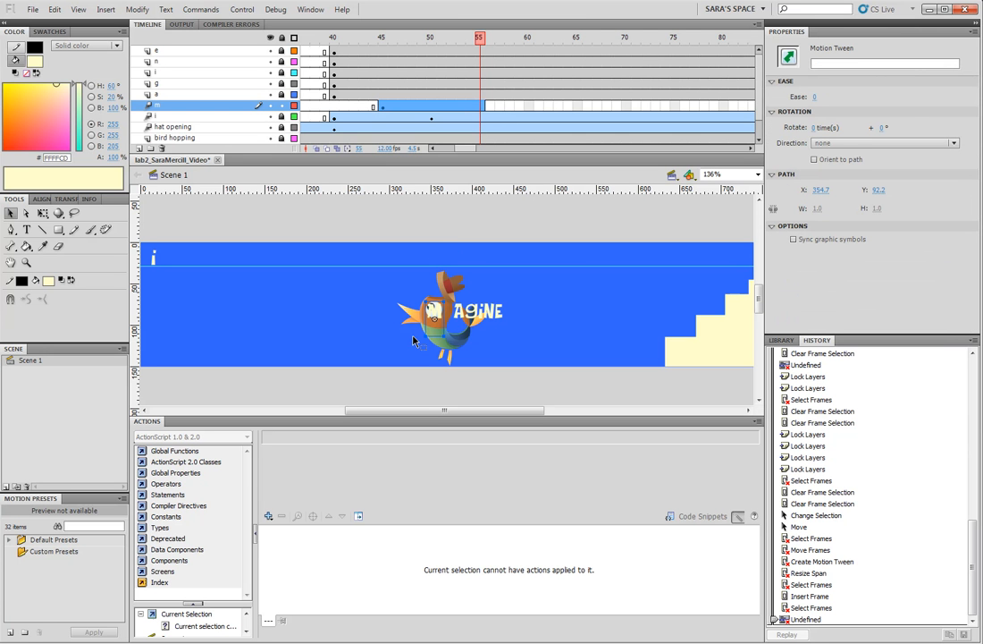
drag(438, 313, 172, 253)
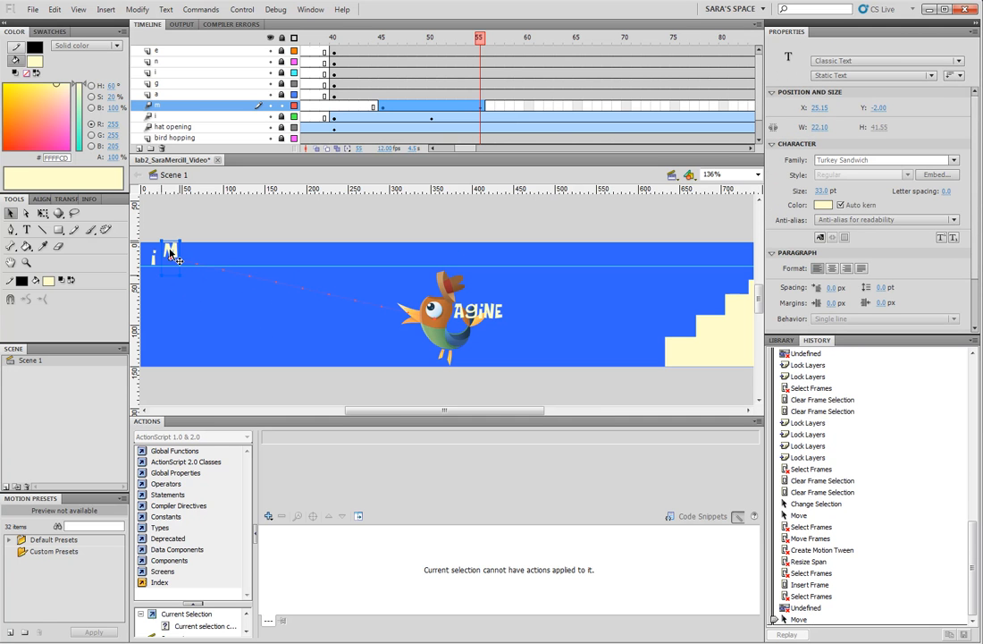
click(26, 261)
drag(197, 275, 224, 286)
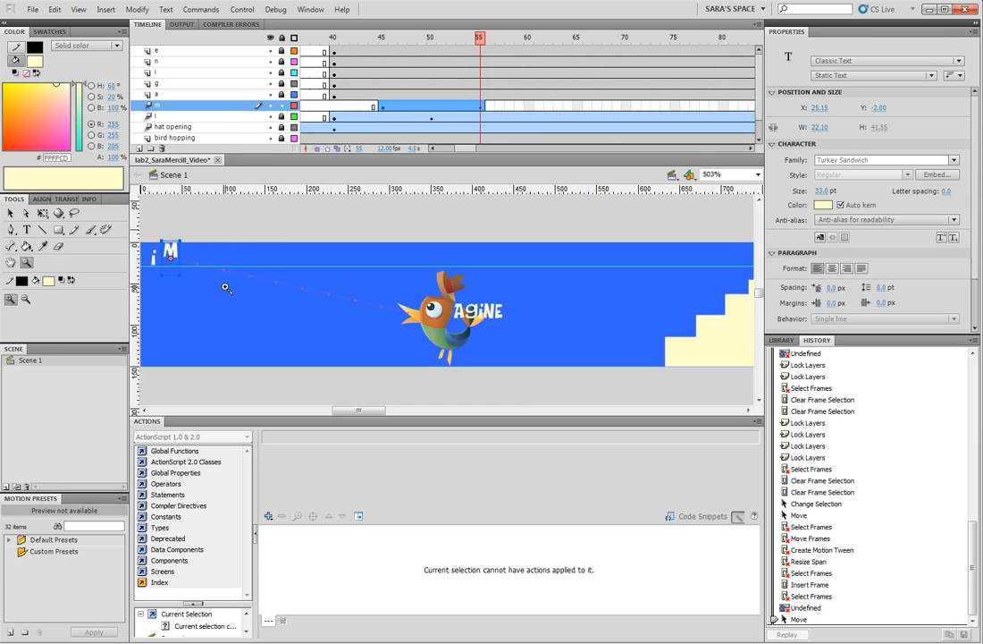
click(10, 213)
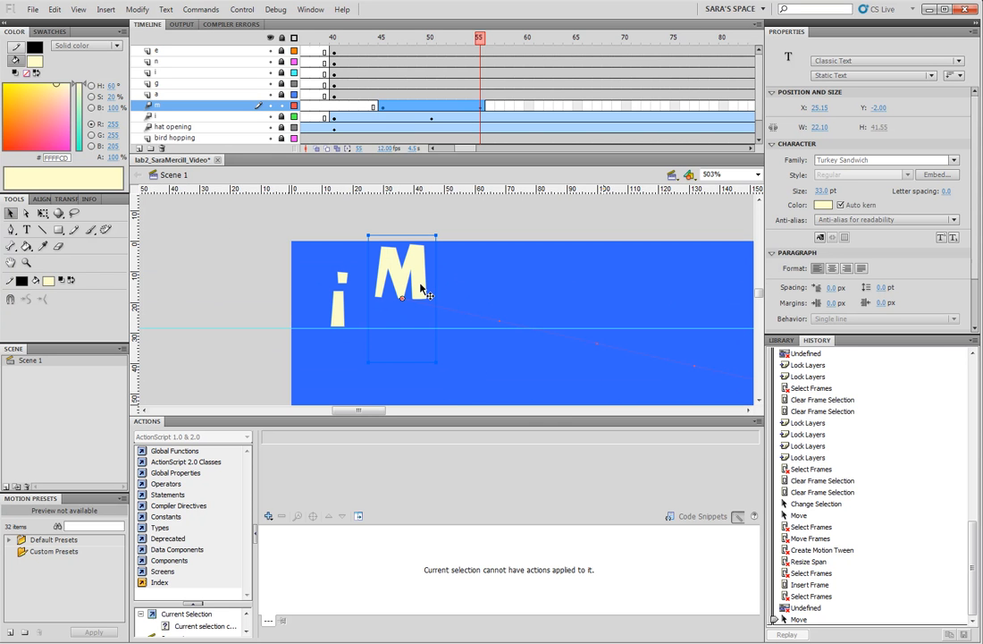
drag(421, 294, 403, 309)
click(402, 311)
click(398, 302)
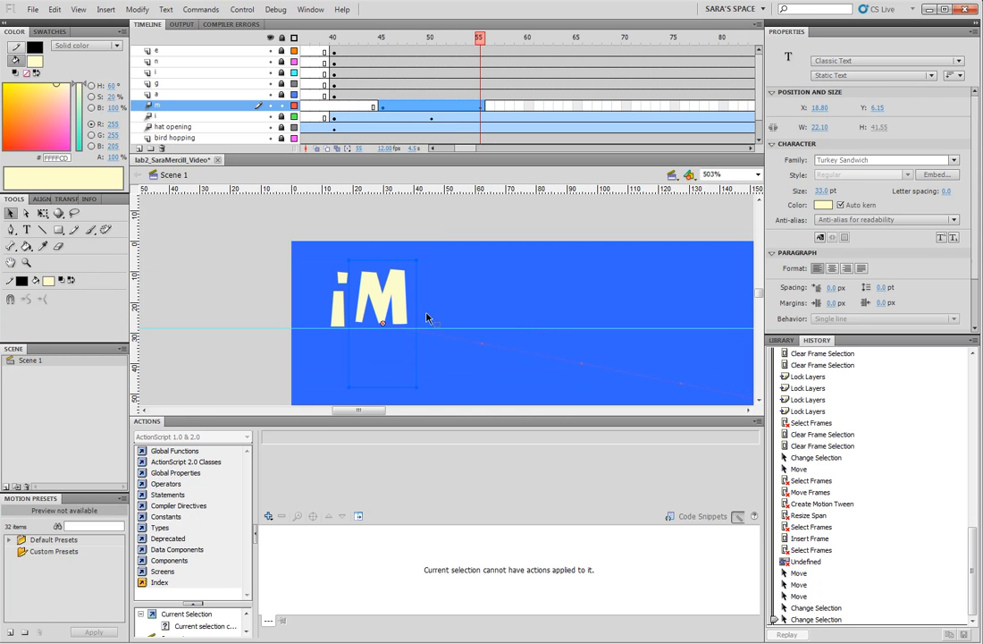
key(Down)
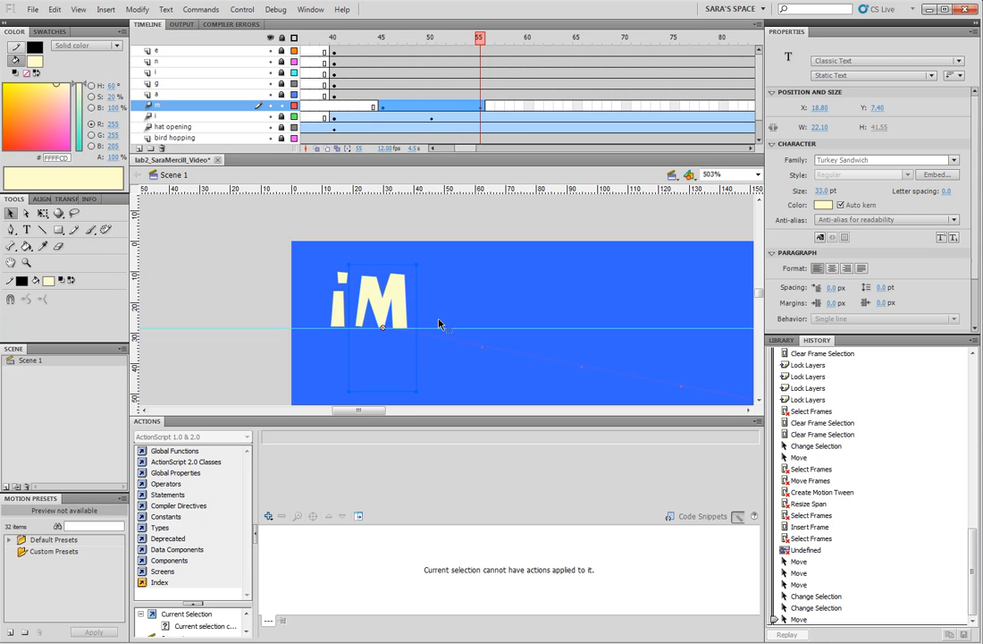
key(Left)
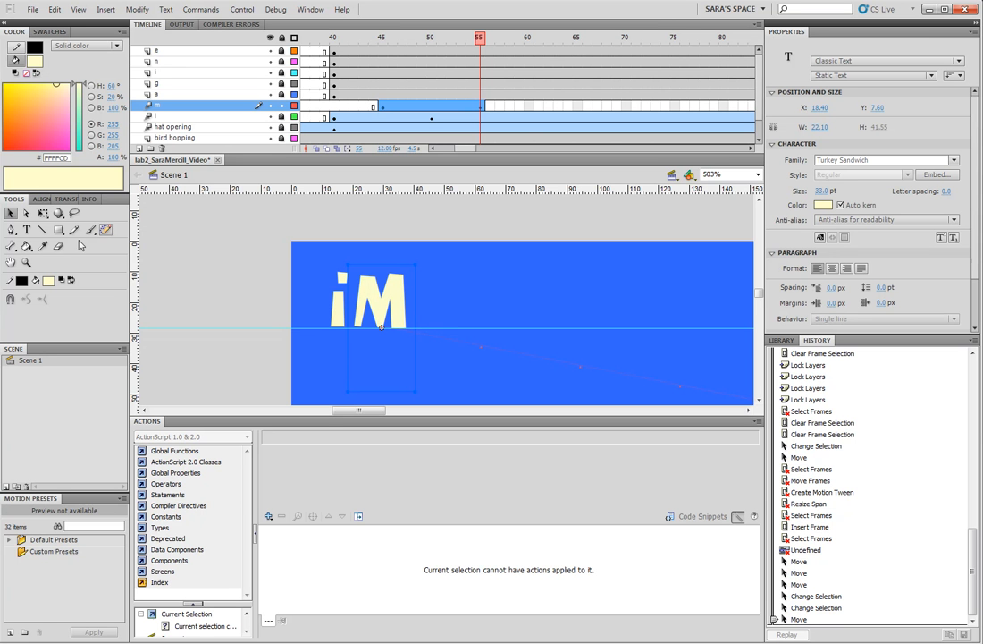
- Bend the M's motion path into an S-curve that rises out of the bird's hat and dips before reaching the end position
double_click(11, 262)
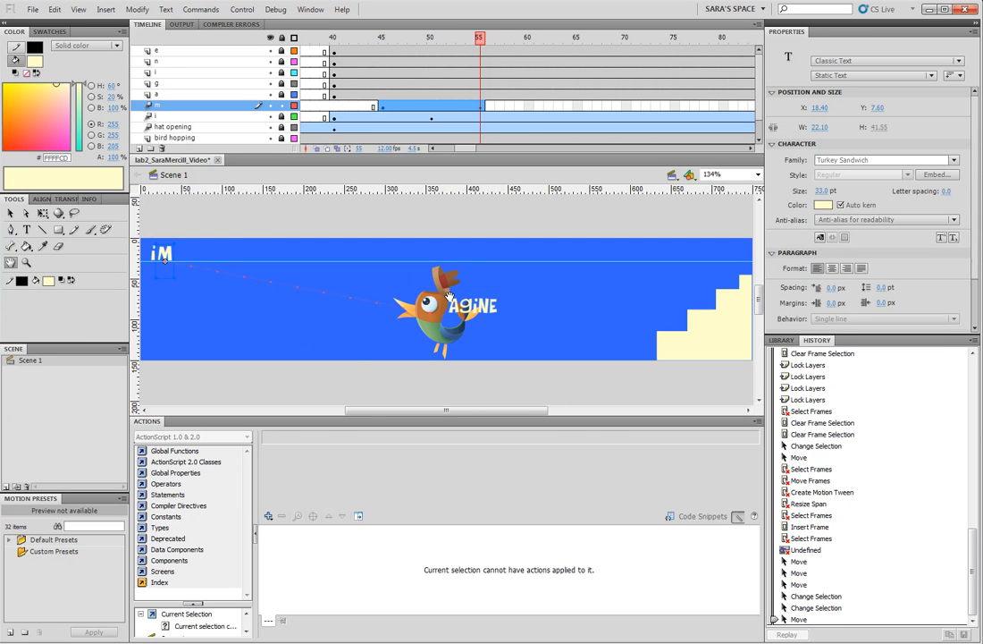
key(v)
drag(301, 292, 308, 274)
click(27, 212)
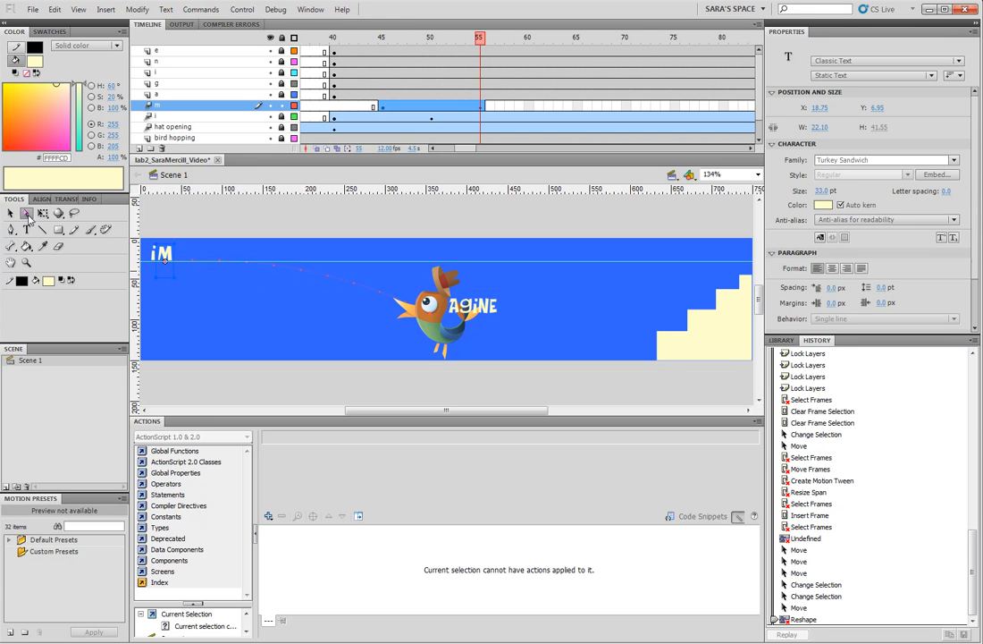
click(417, 291)
drag(412, 247, 469, 215)
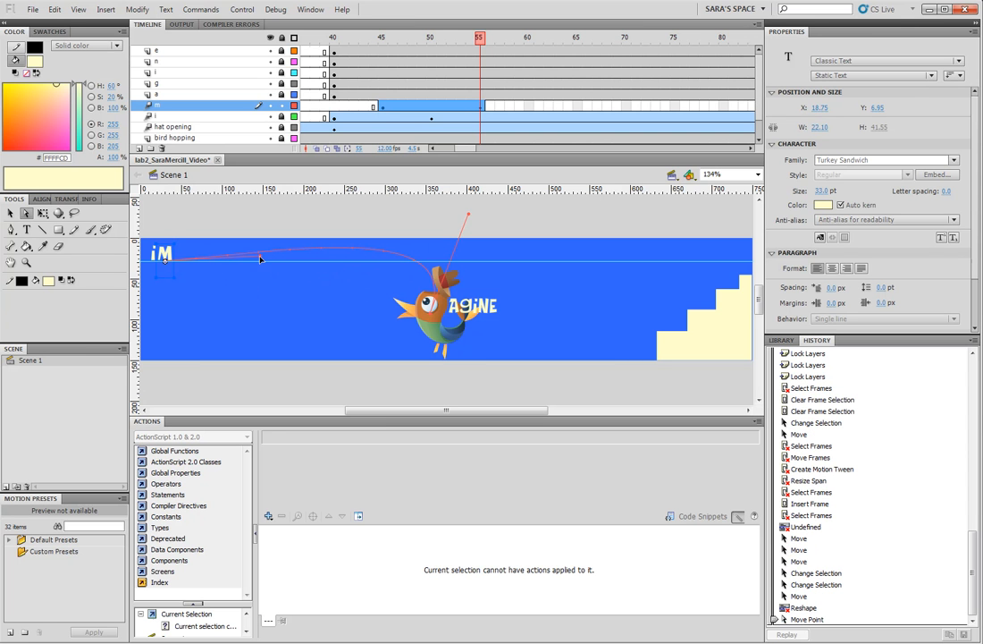
drag(260, 259, 155, 352)
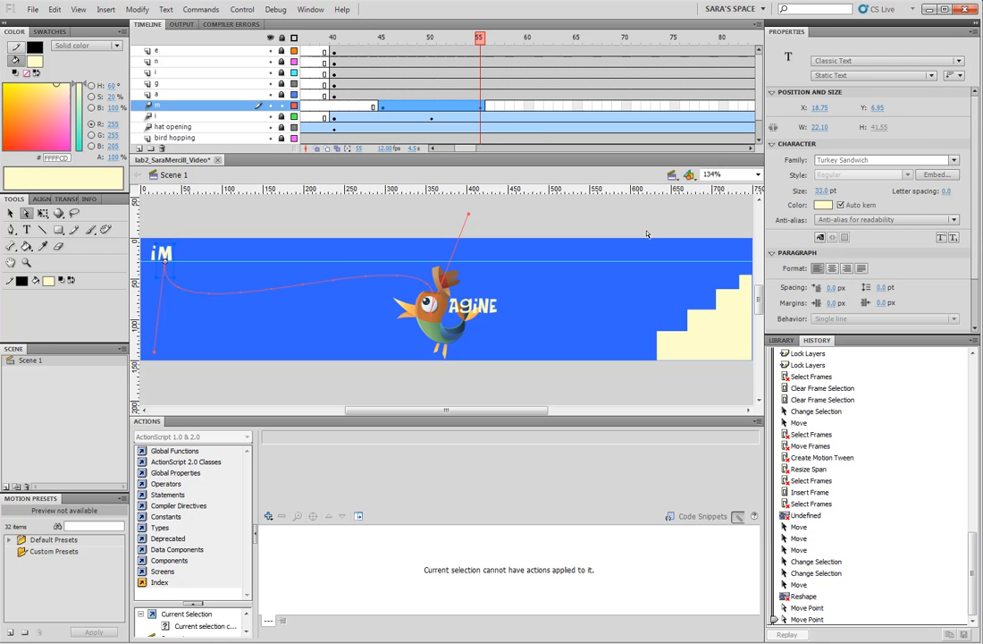
- Make the M's motion tween rotate 3 times clockwise (CW) and save the document
click(421, 106)
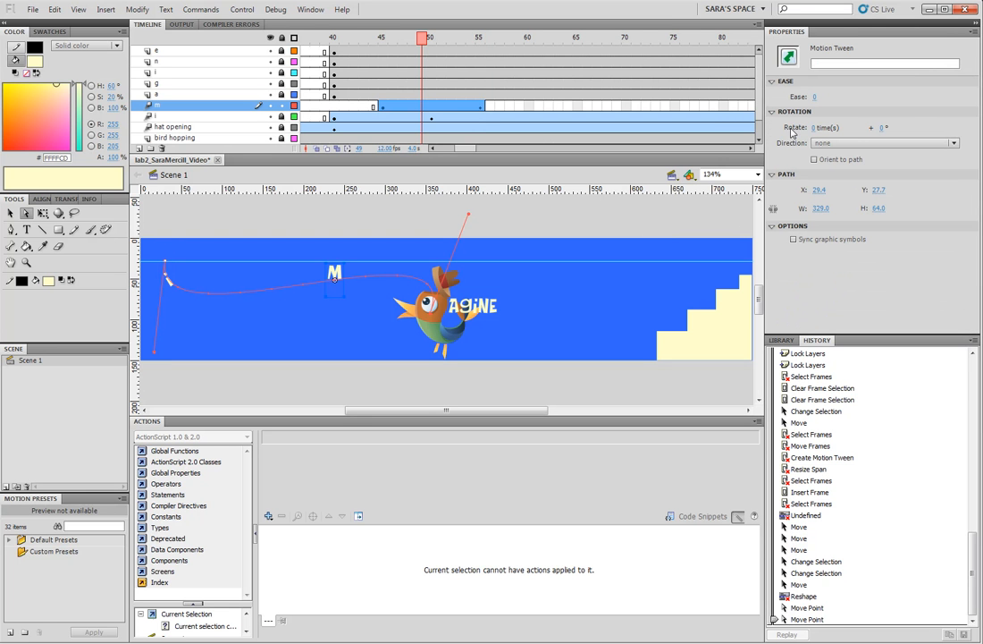
click(813, 128)
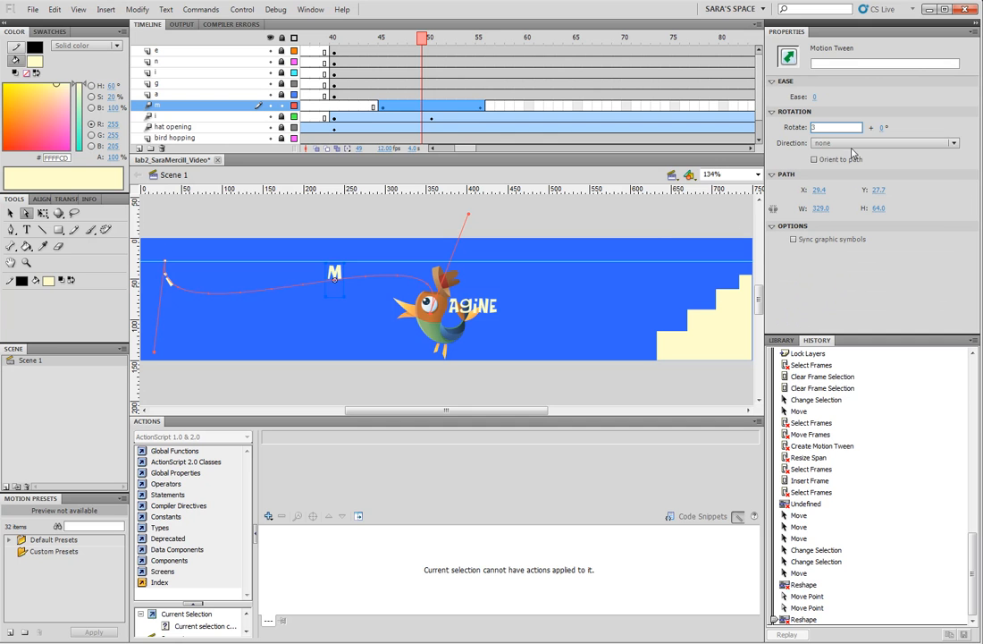
click(885, 143)
click(832, 165)
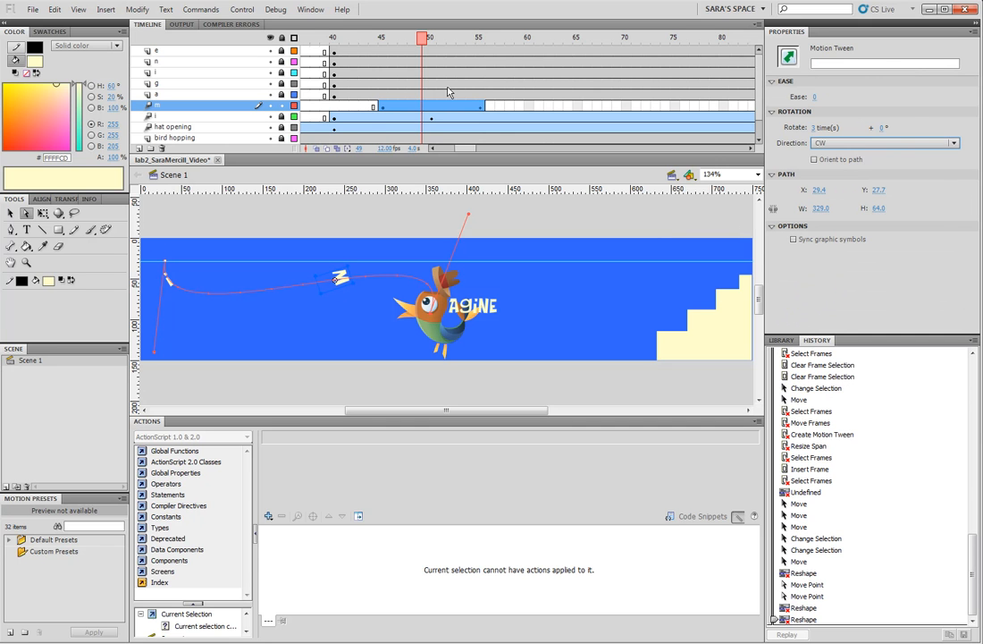
drag(369, 40, 464, 51)
key(ctrl+s)
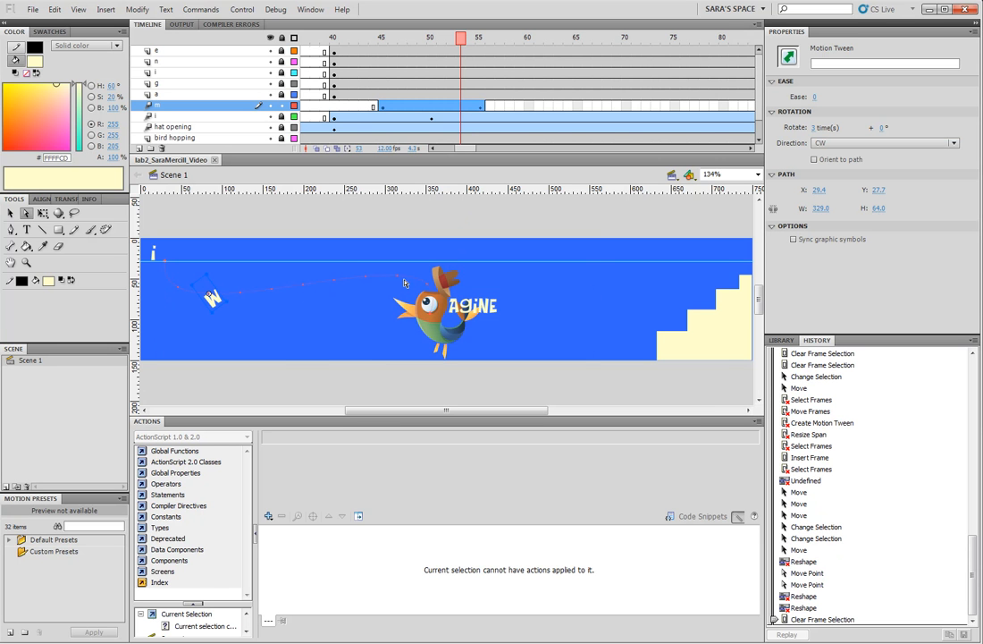
- Test the movie to review the flying letter animation, and close the preview
key(ctrl+Return)
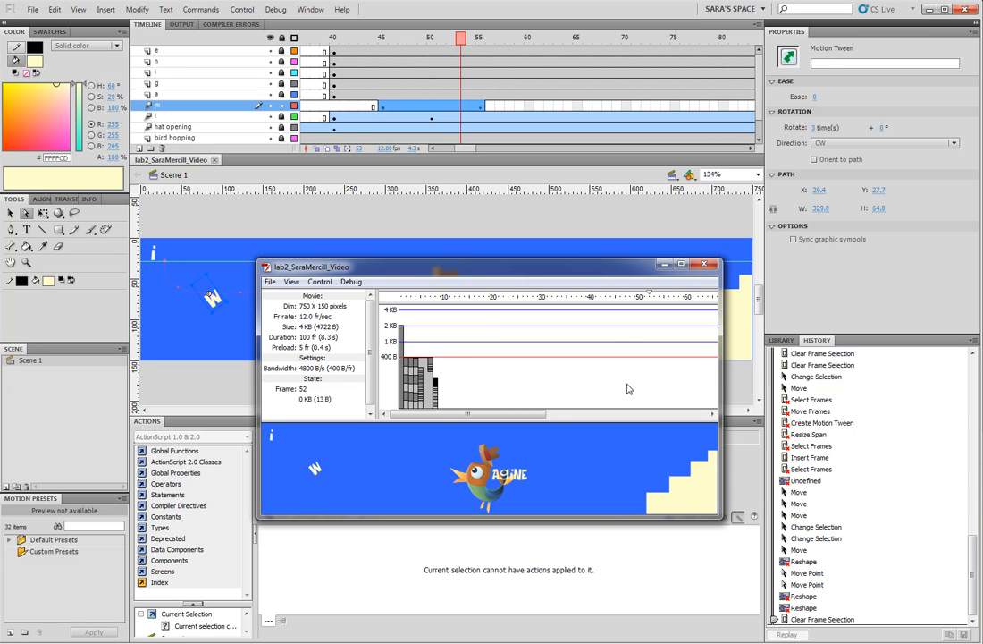
click(291, 282)
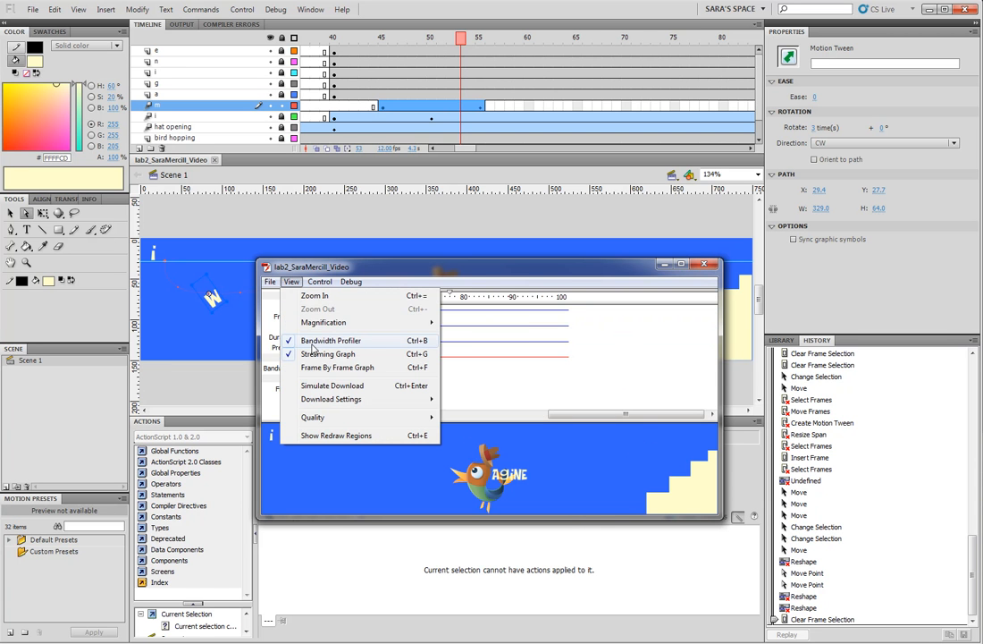
click(464, 264)
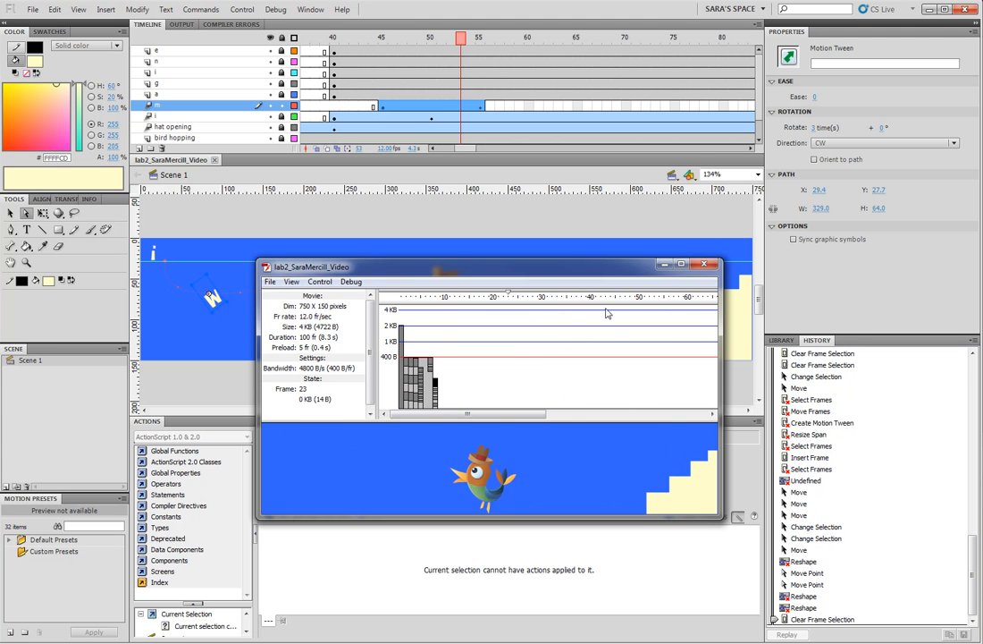
click(705, 263)
- Extend the M layer's frames to frame 100 so the letter stays on stage until the animation ends
drag(468, 150, 487, 149)
click(655, 107)
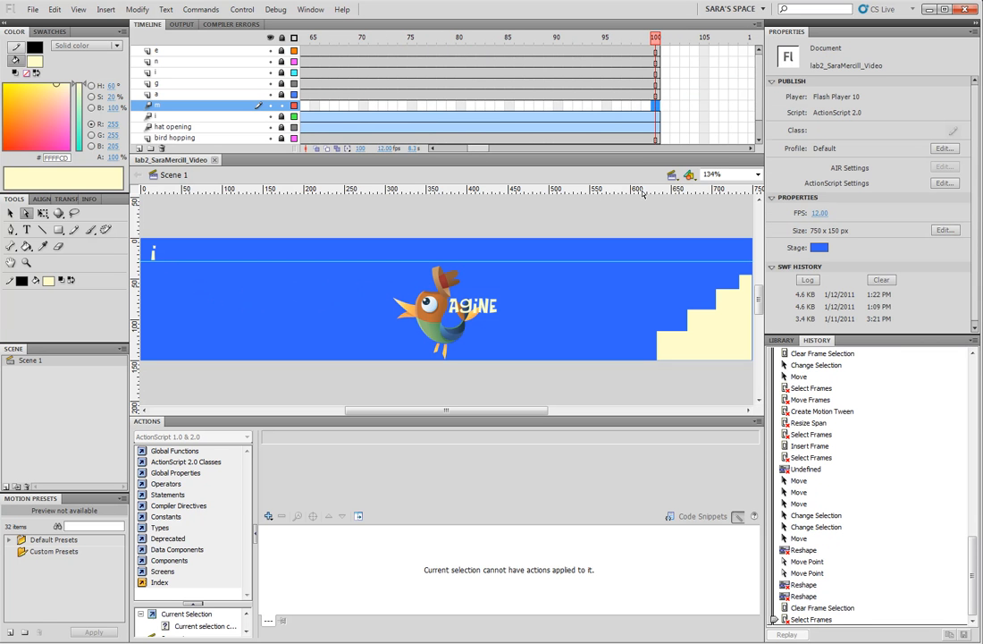
key(F5)
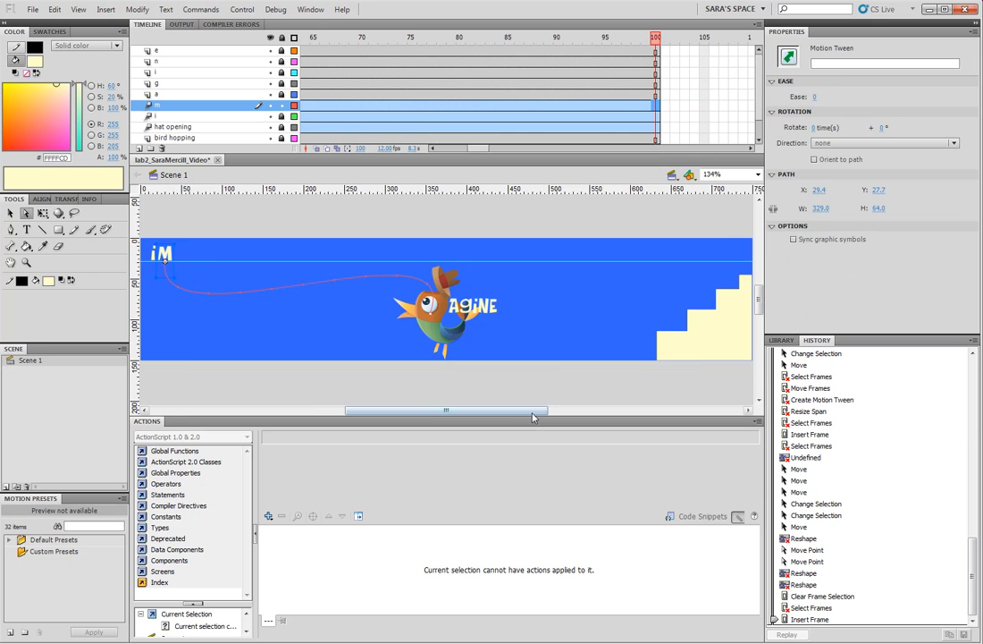
mouse_move(534, 412)
mouse_down()
mouse_move(521, 412)
mouse_move(544, 415)
mouse_up()
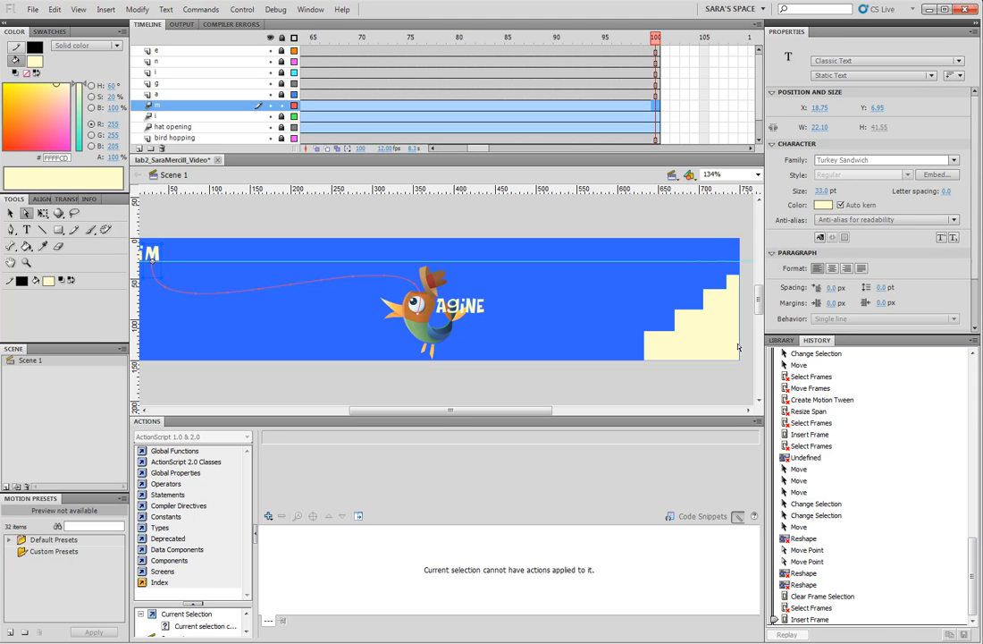
click(780, 339)
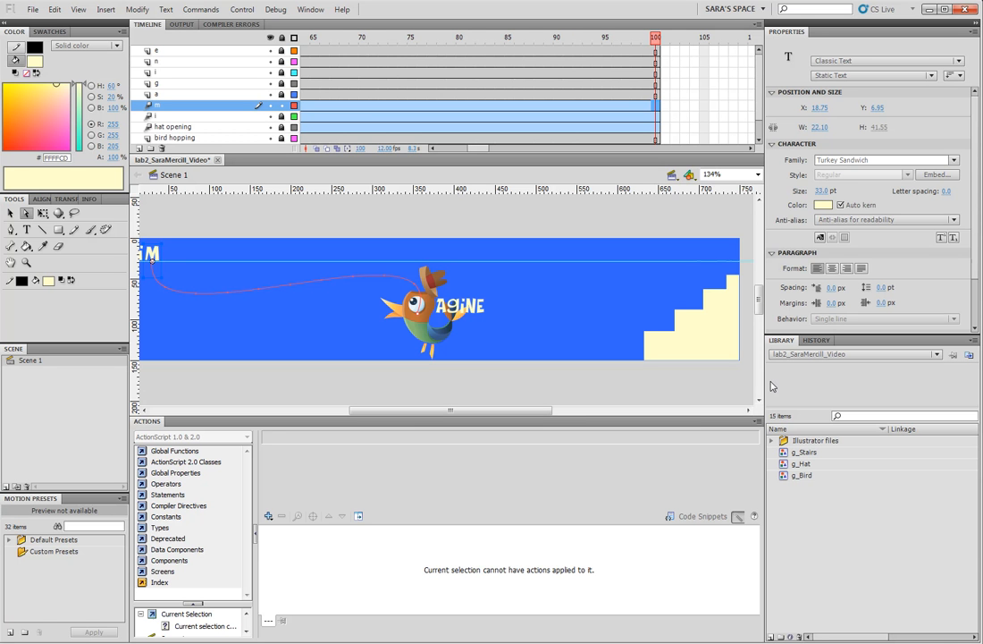
click(816, 340)
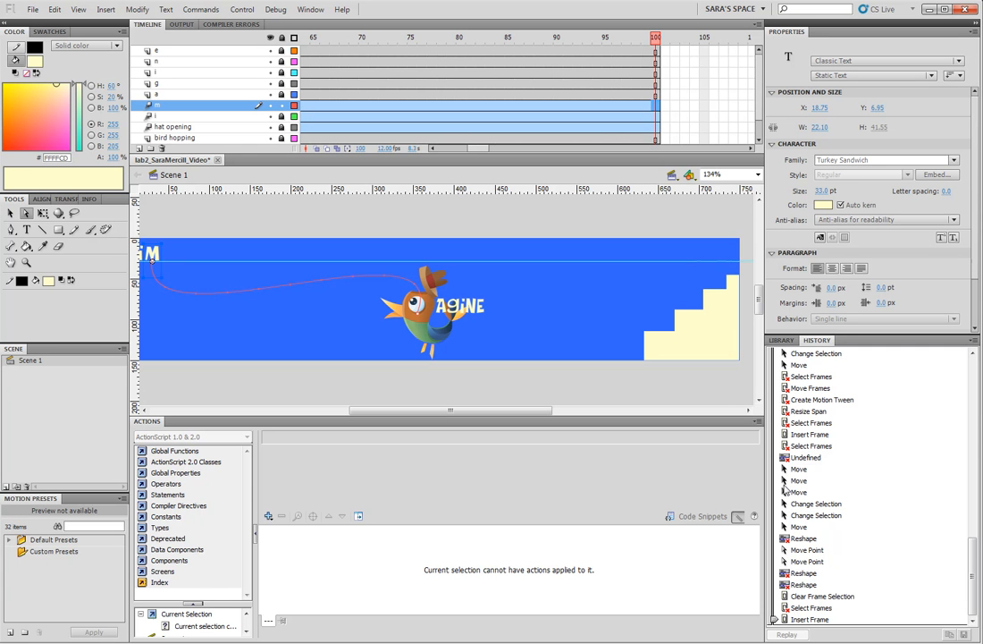
- Embed the Turkey Sandwich font in the document as a new font symbol
click(779, 342)
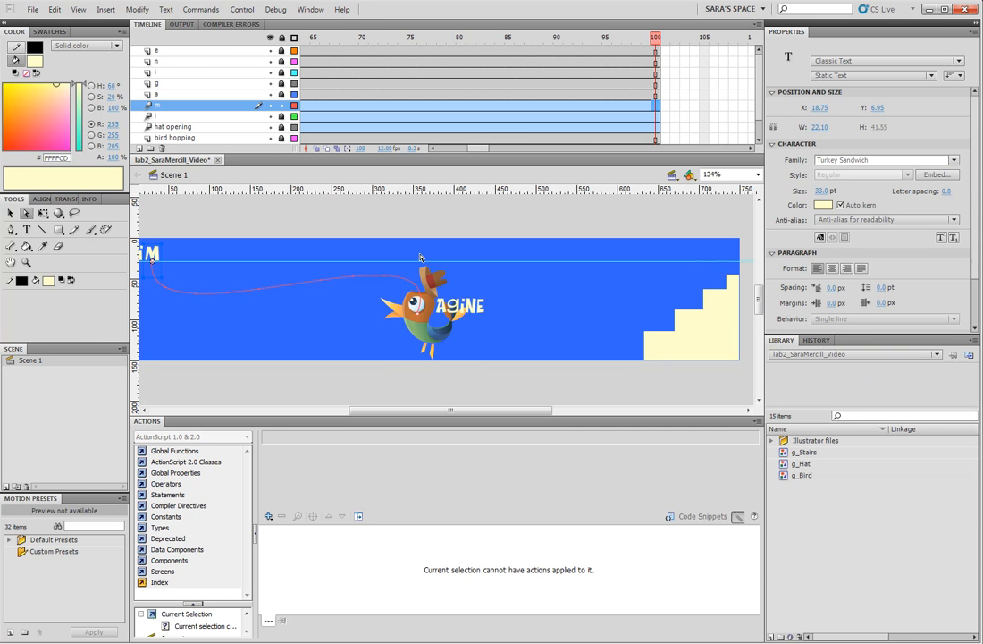
click(175, 12)
key(Escape)
click(639, 225)
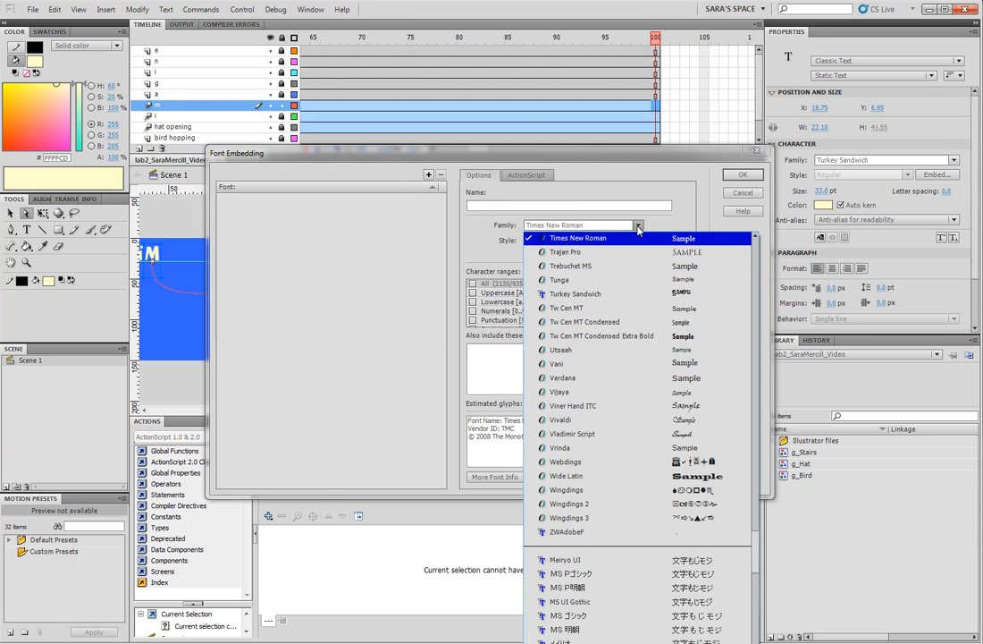
click(600, 293)
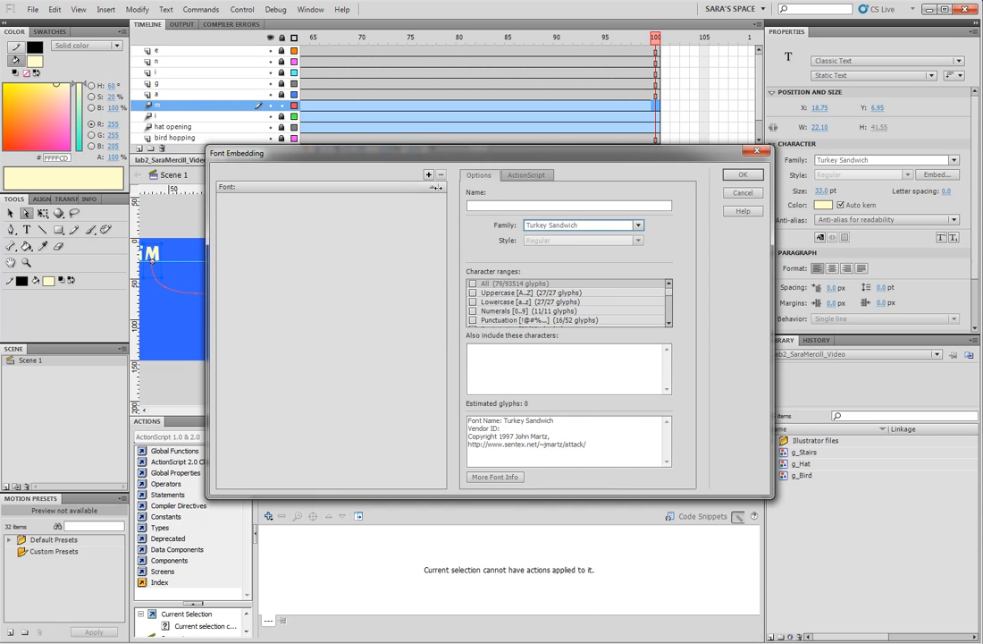
click(430, 176)
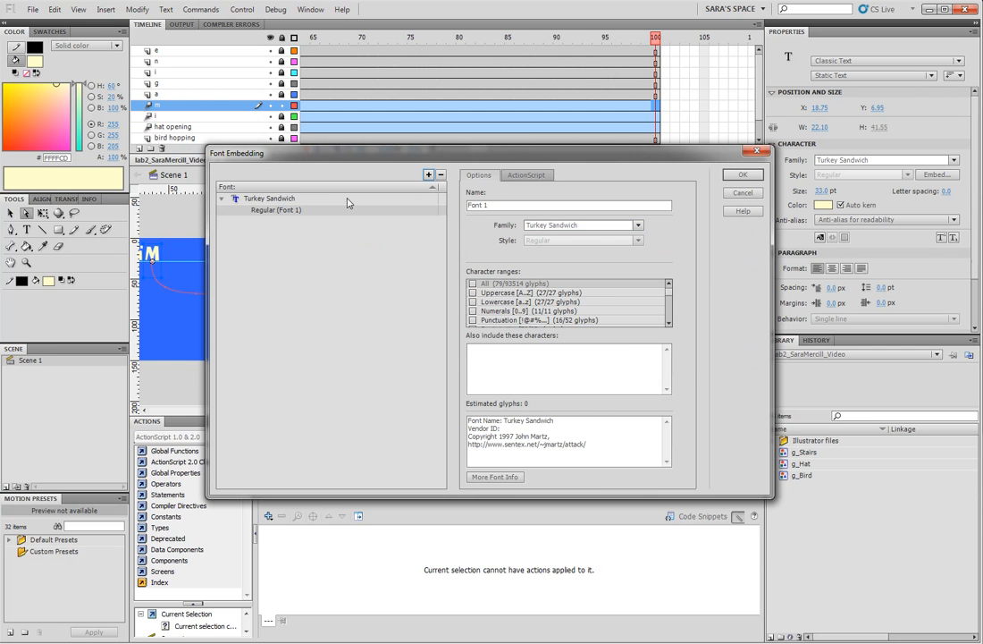
click(738, 176)
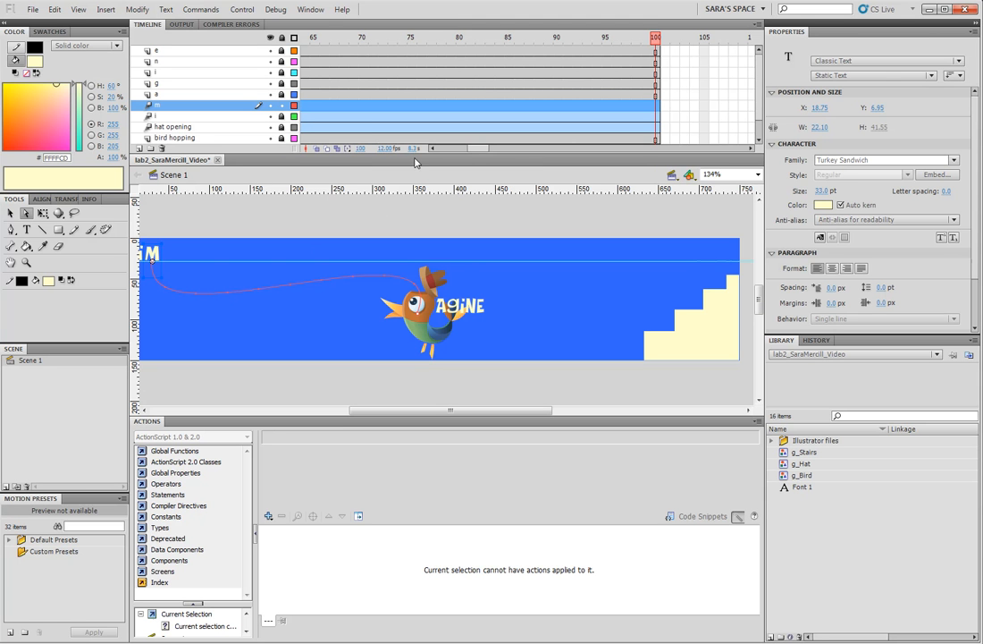
- Move the stairs, bird hopping and hat opening layers above all the letter layers, and test the movie
drag(762, 104, 762, 125)
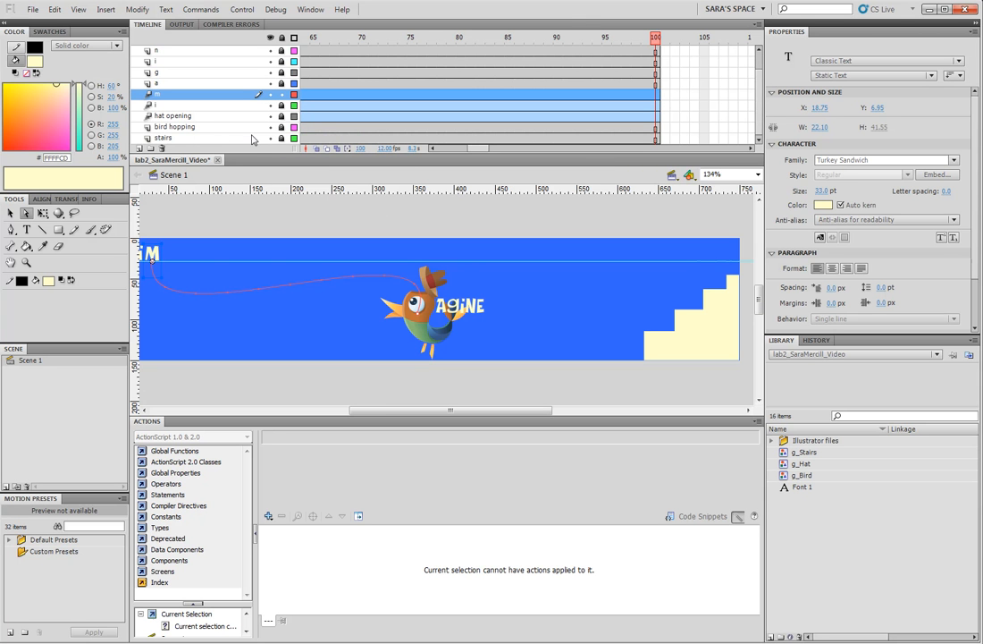
click(178, 136)
shift+click(174, 117)
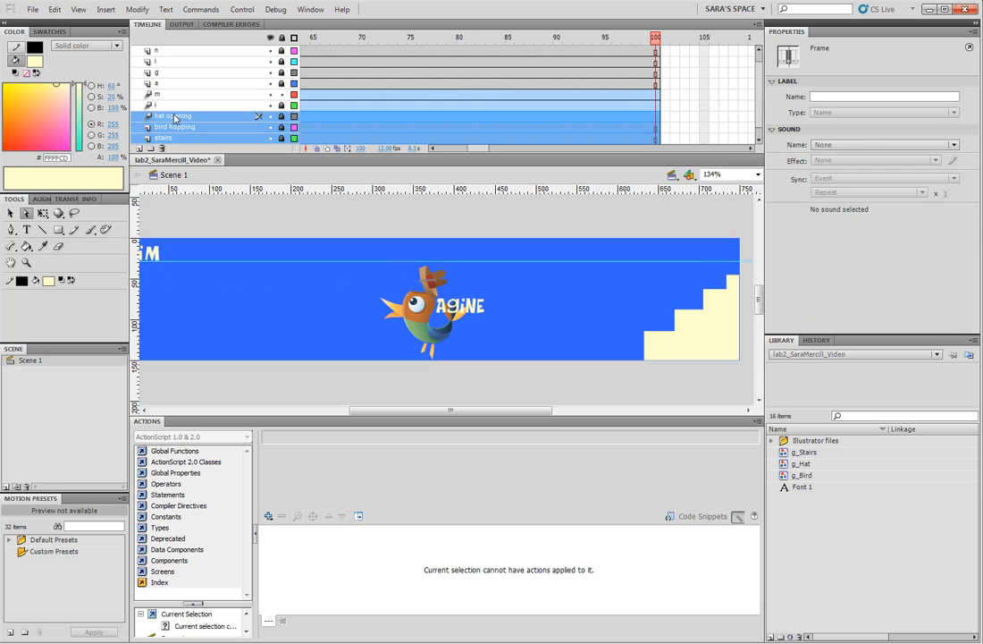
drag(185, 121, 188, 47)
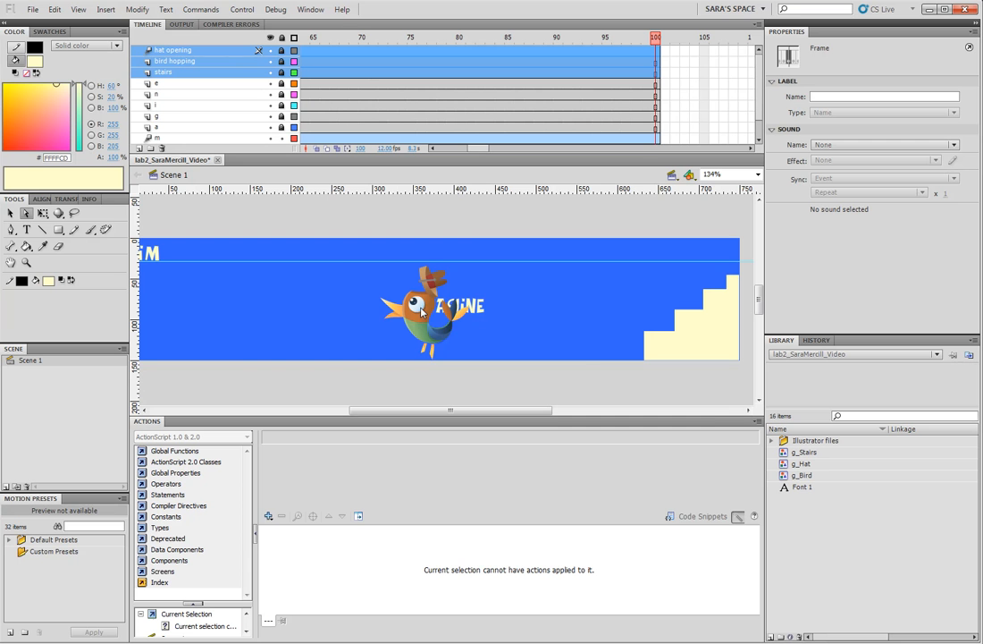
key(ctrl+Return)
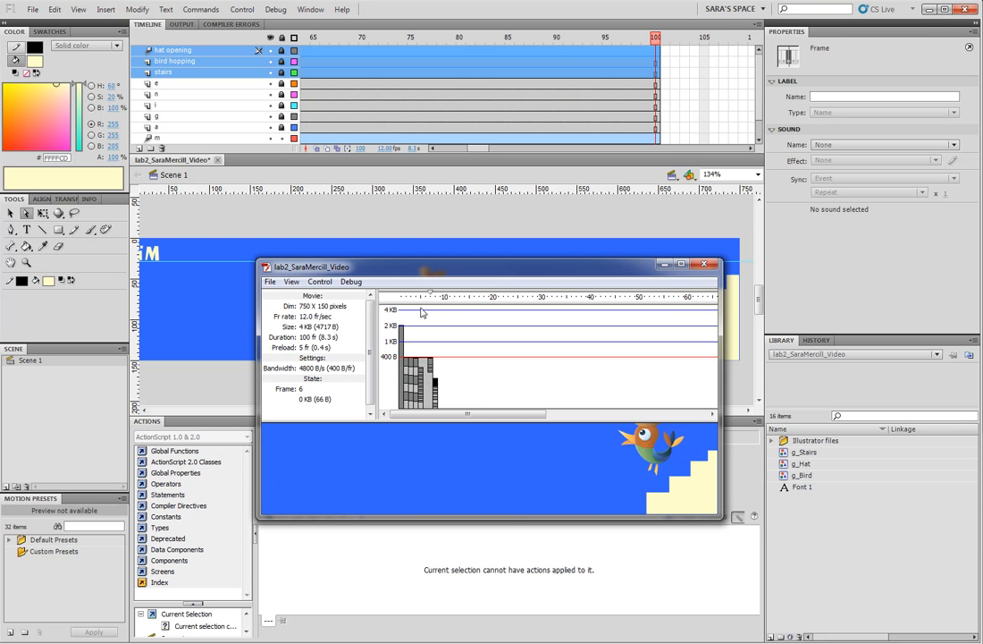